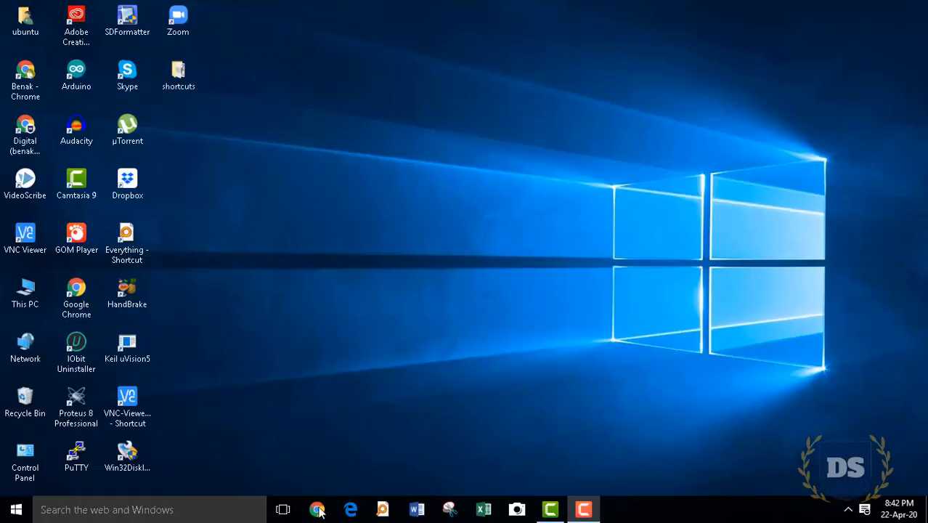
Launch Chrome, open Google Classroom from the Google apps grid, and start creating a class
left_click(316, 509)
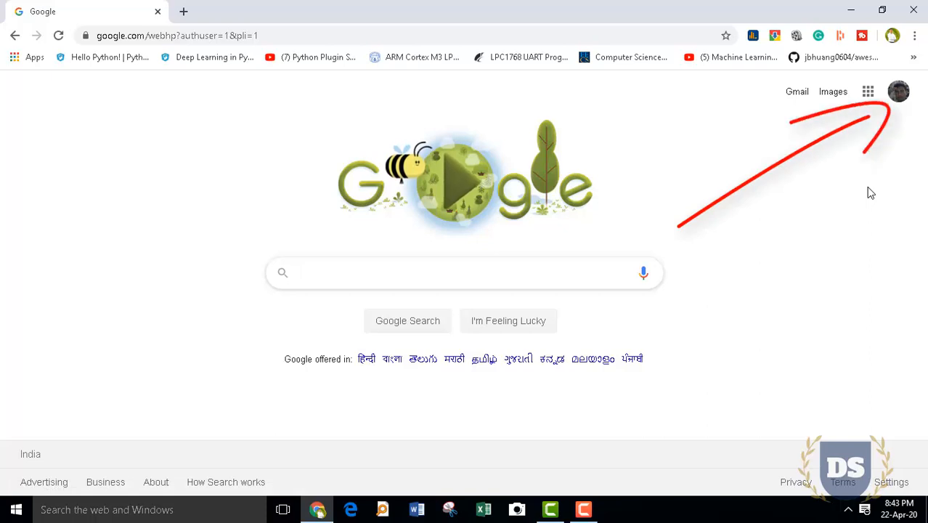
left_click(868, 93)
left_click_drag(903, 145, 923, 315)
left_click(864, 277)
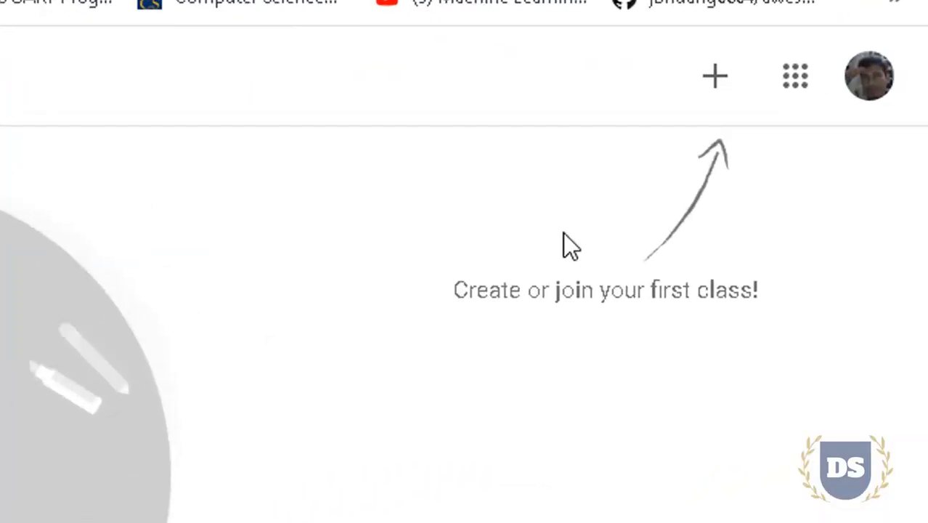
left_click(648, 76)
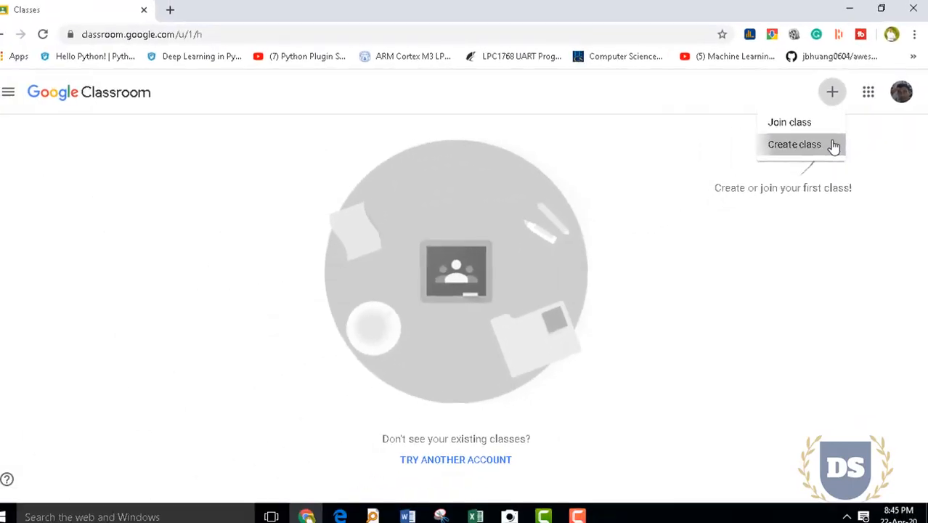
left_click(645, 218)
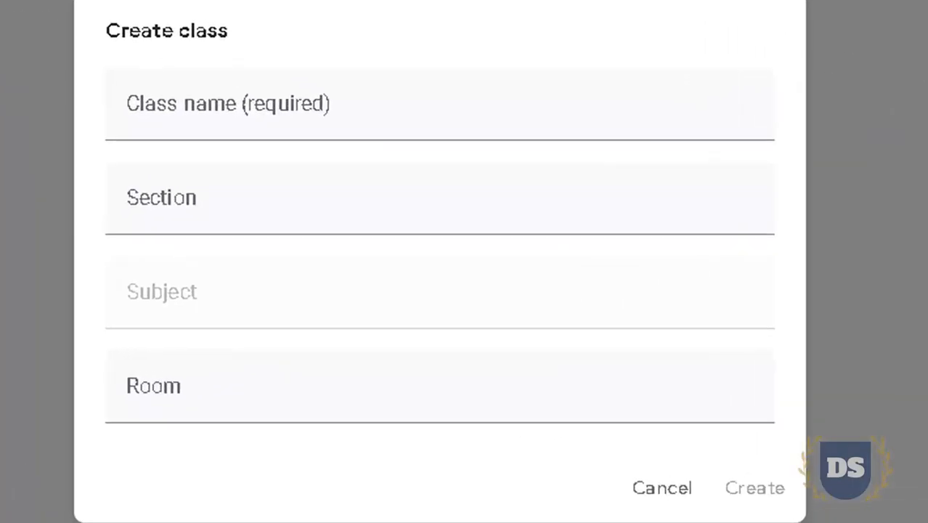
Create class 'Microcontroller for 4th sem' with section 'B section', subject Microcontroller, room EC 205
left_click(477, 125)
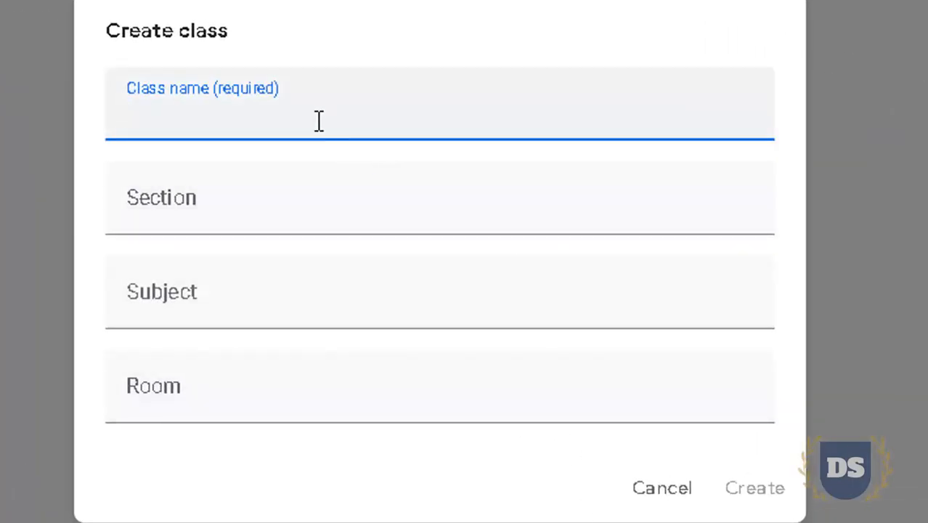
type("Microcontroller")
left_click(260, 222)
type("B section")
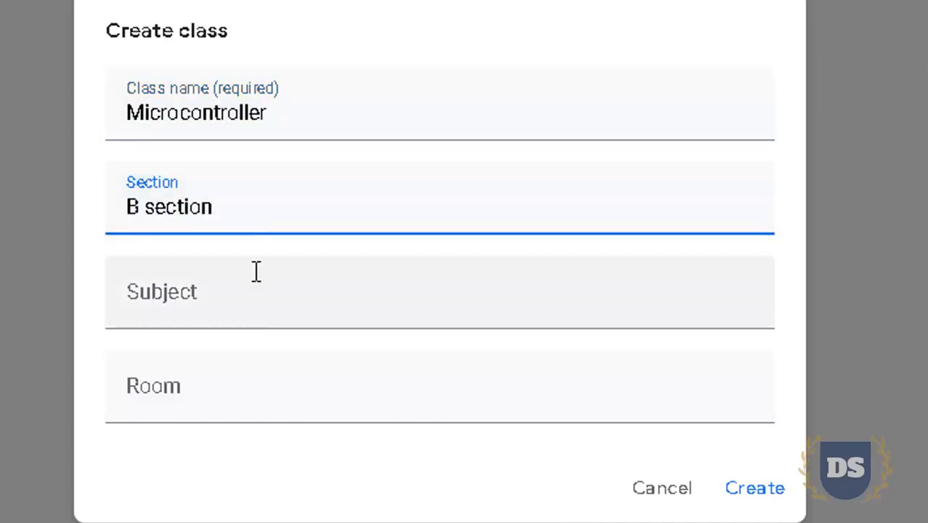
left_click(329, 117)
type("for 4th sem")
left_click(297, 308)
type("Microcontroller")
left_click(242, 407)
type("EC 205")
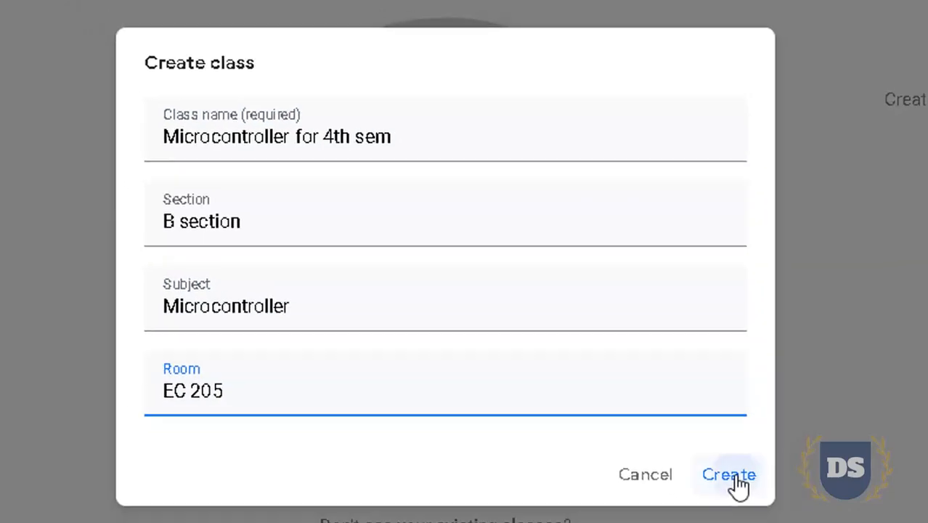
left_click(733, 479)
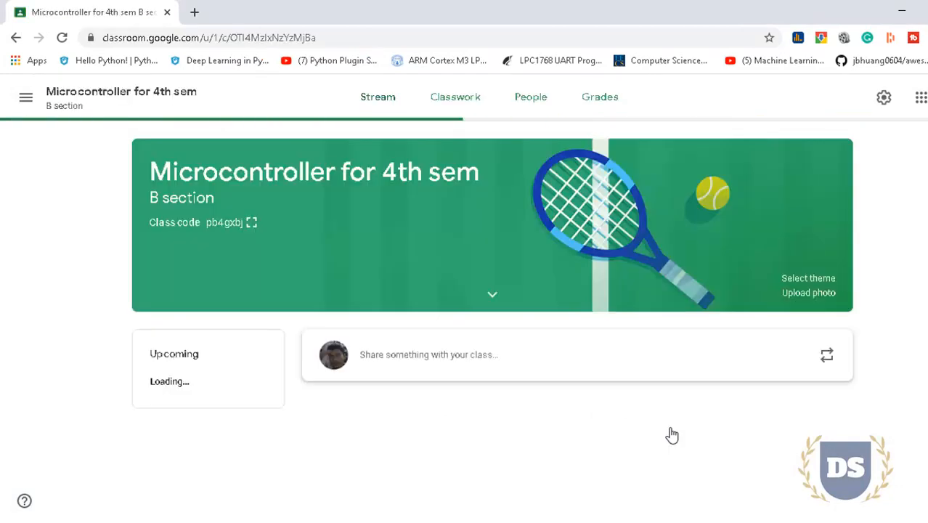
Dismiss the What's new notice, then show the class code enlarged and select its text
left_click(590, 388)
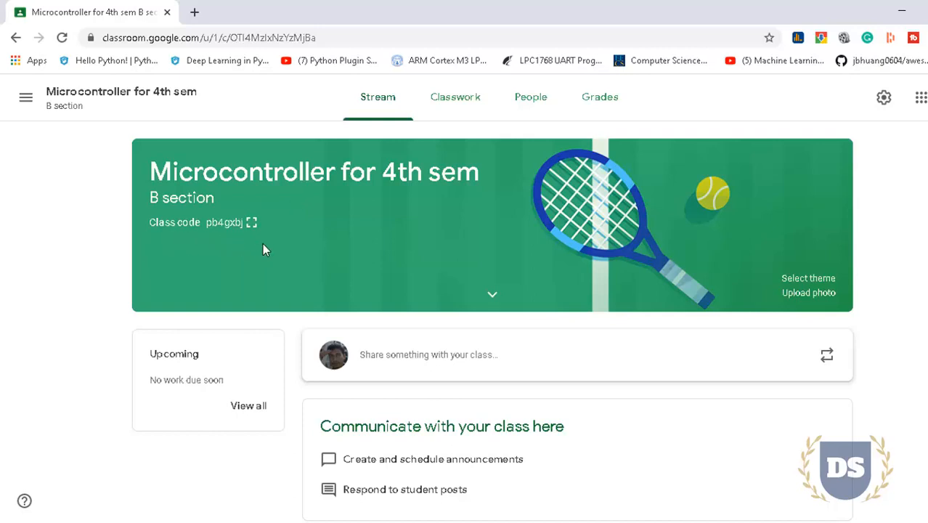
left_click(251, 223)
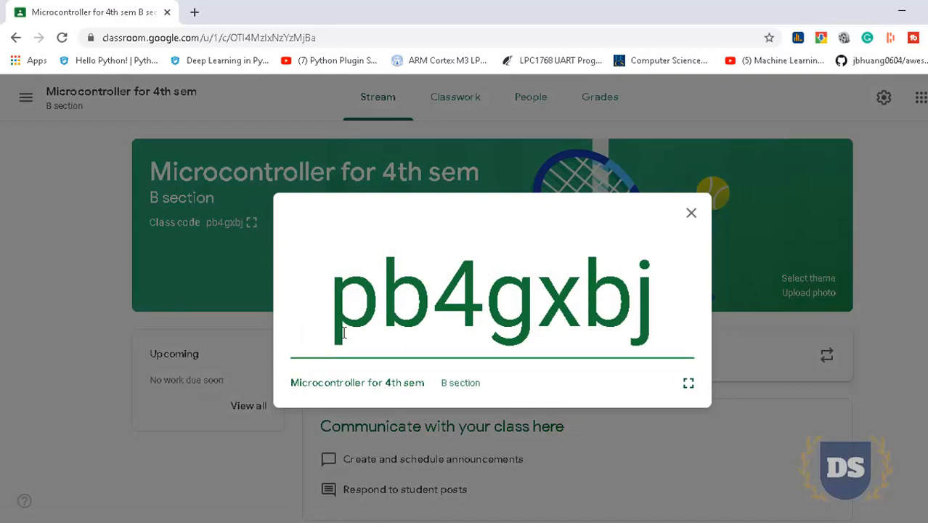
left_click_drag(344, 332, 648, 312)
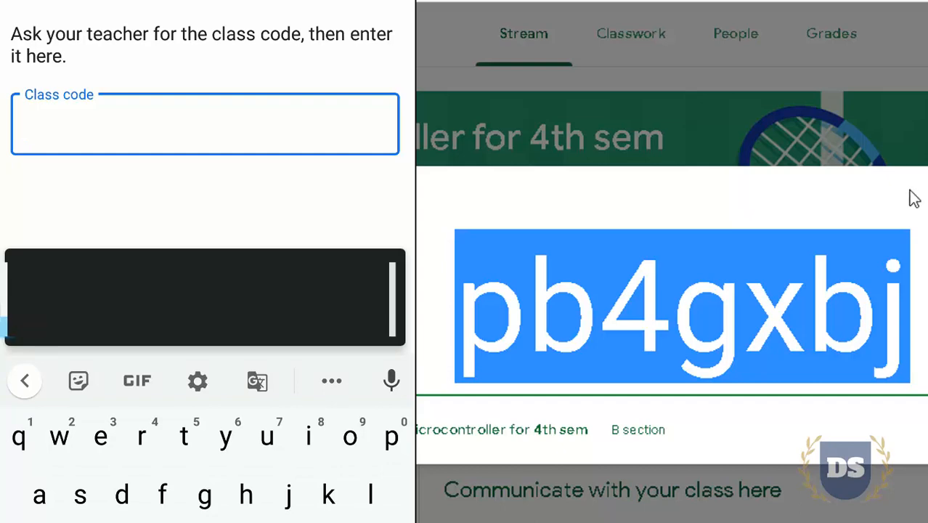
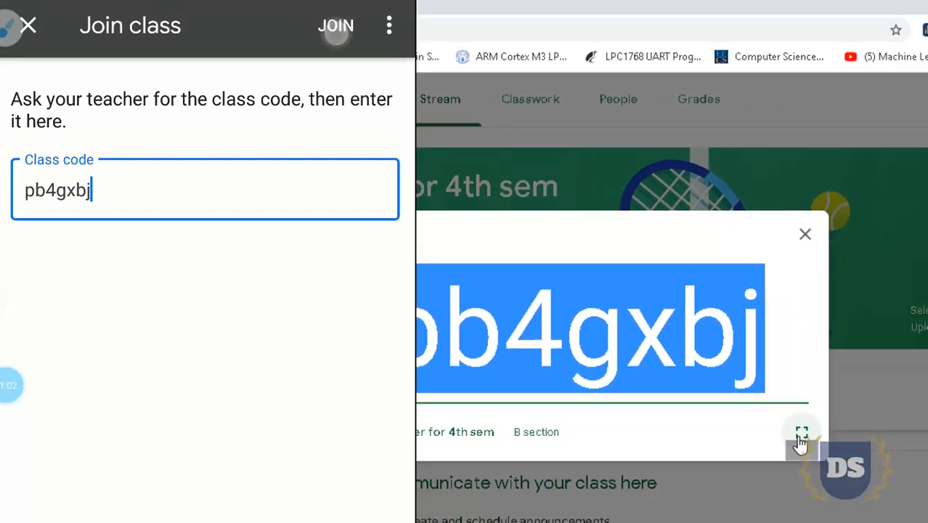
Enter the class code in the phone's Join class field, then close the enlarged code display
left_click(800, 439)
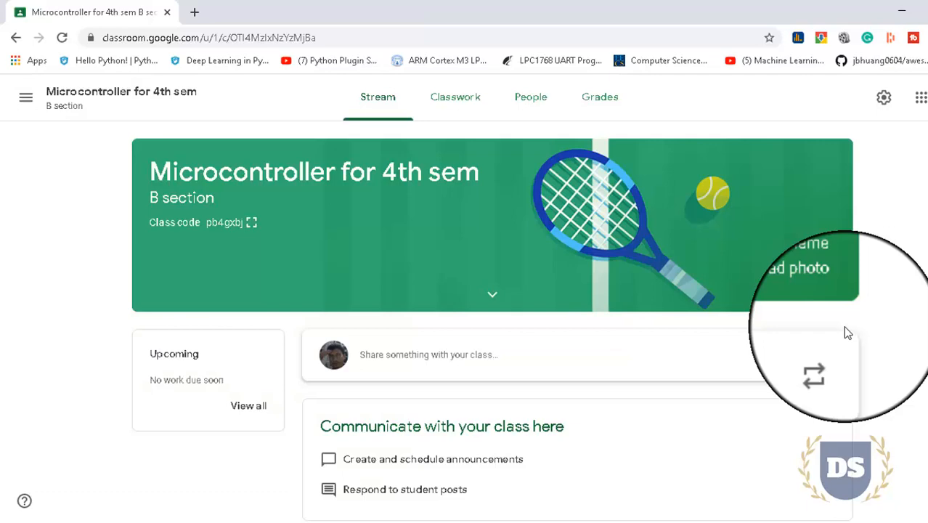
Apply the pink maths theme with the graph tablet and calculator to the class banner
left_click(807, 279)
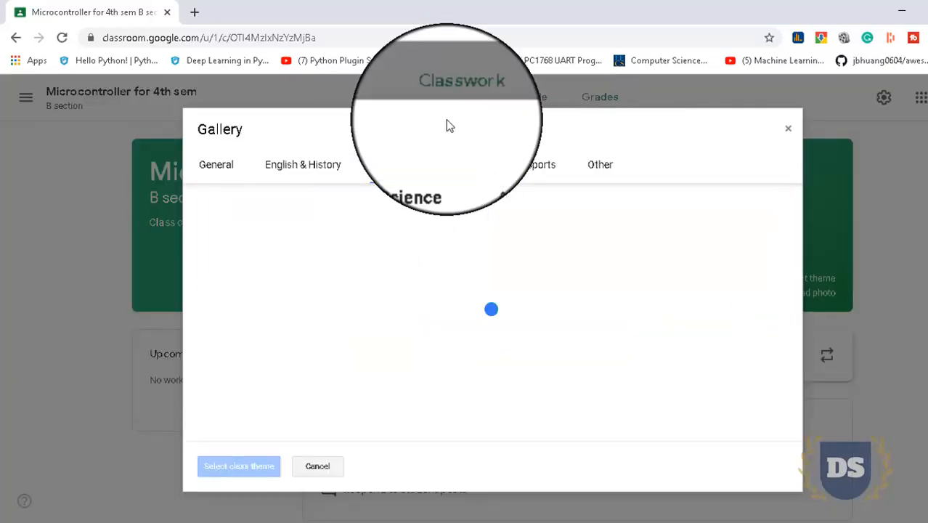
left_click_drag(799, 305, 797, 205)
left_click(347, 334)
left_click(239, 466)
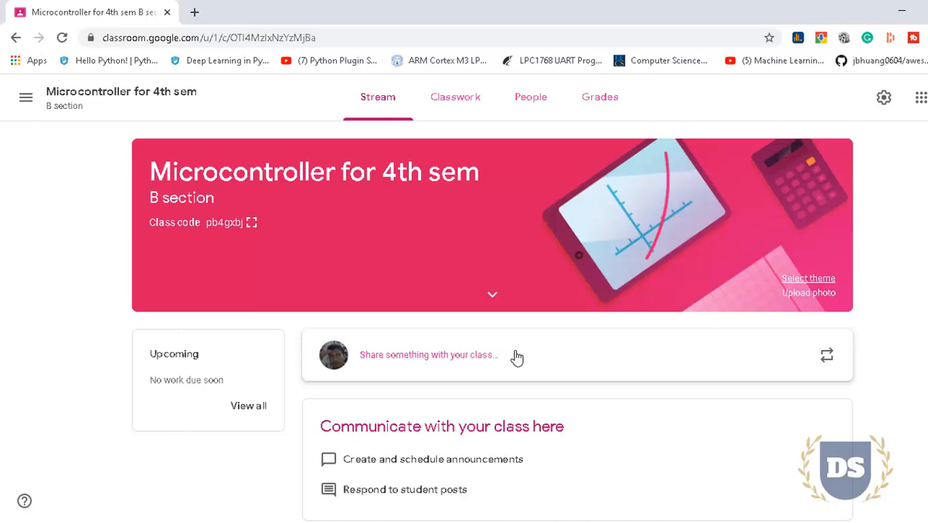
Post the two-line announcement 'Hello students, / I welcome you to google classroom !!!'
left_click(508, 357)
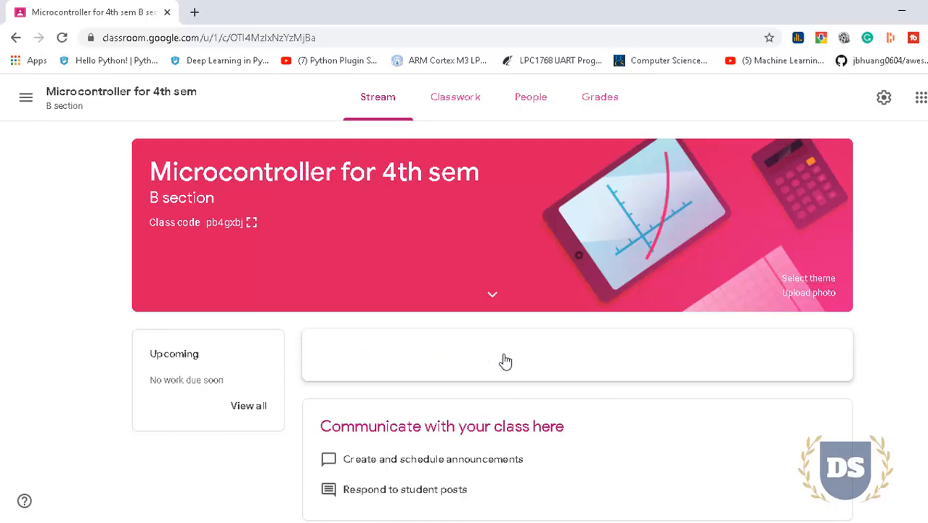
type("Hello students,")
key("Return")
type("I welcome you to google classroom !!!")
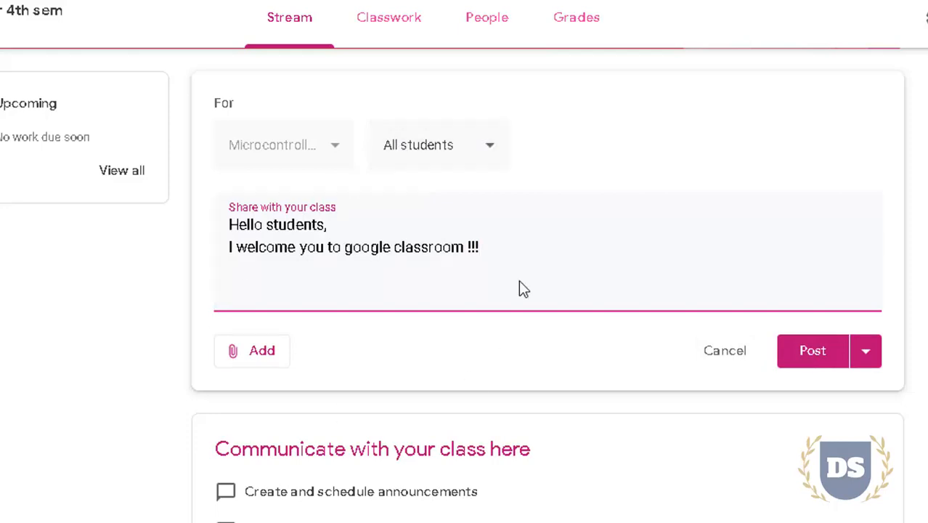
left_click(811, 352)
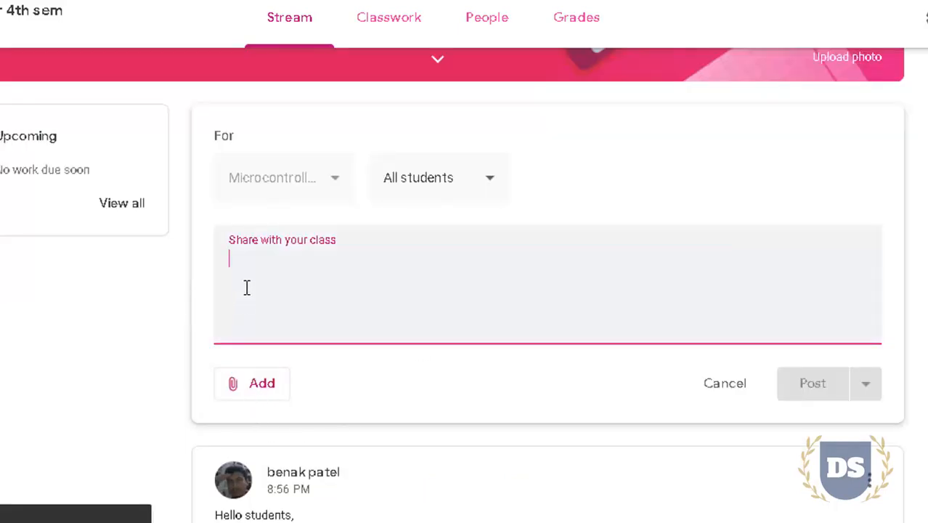
Write 'This is how I can add attachment' and attach '3rd int paper eemt updated CO.pdf' from the device
type("This is how I can add attachment")
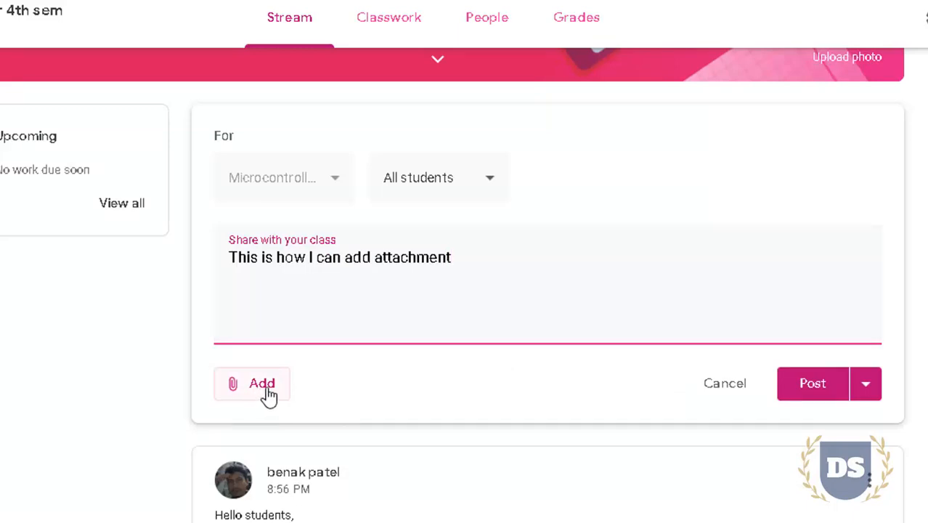
left_click(270, 391)
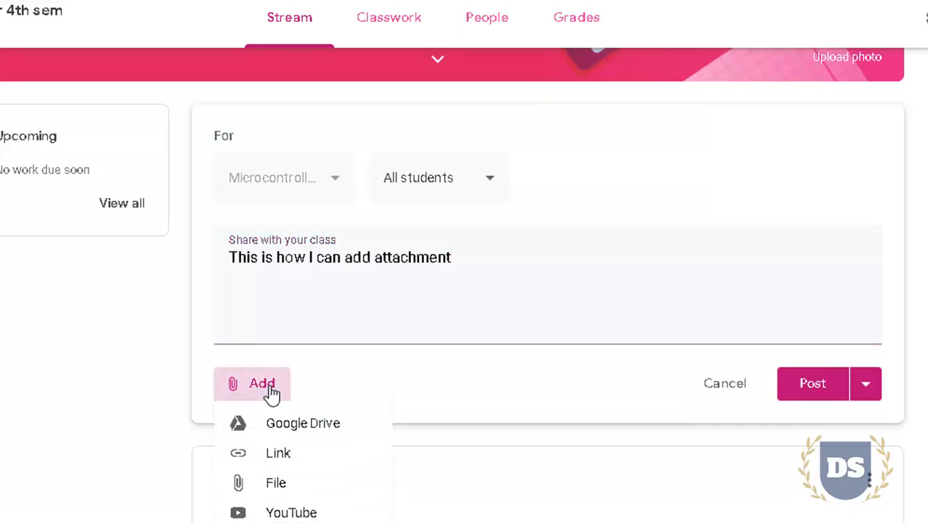
left_click(285, 484)
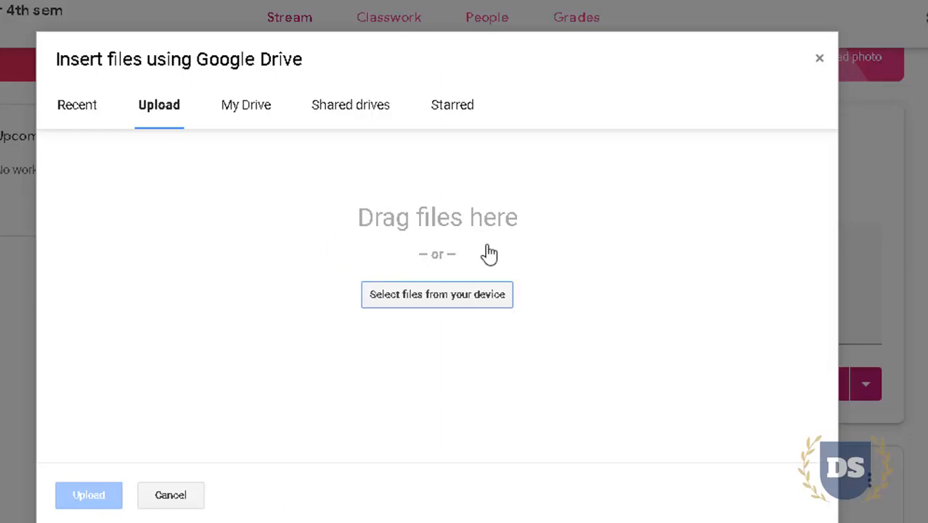
left_click(476, 294)
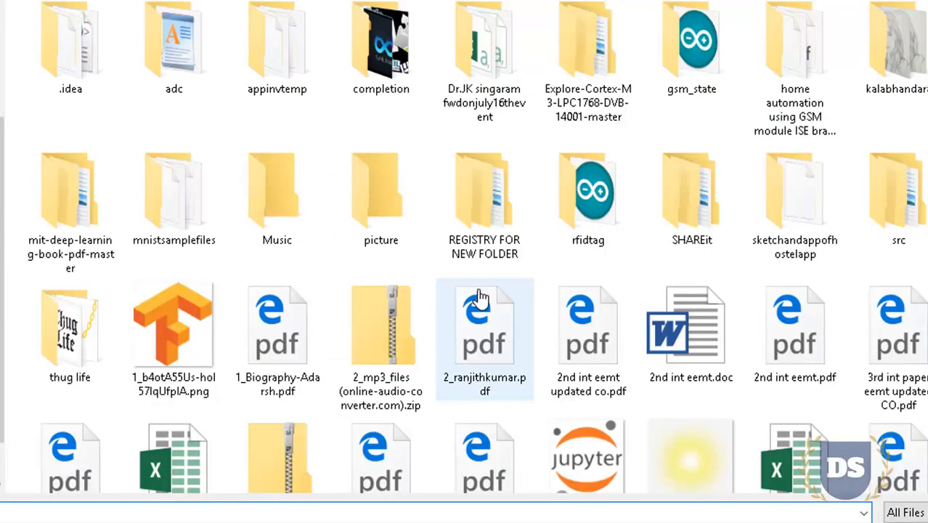
double_click(890, 352)
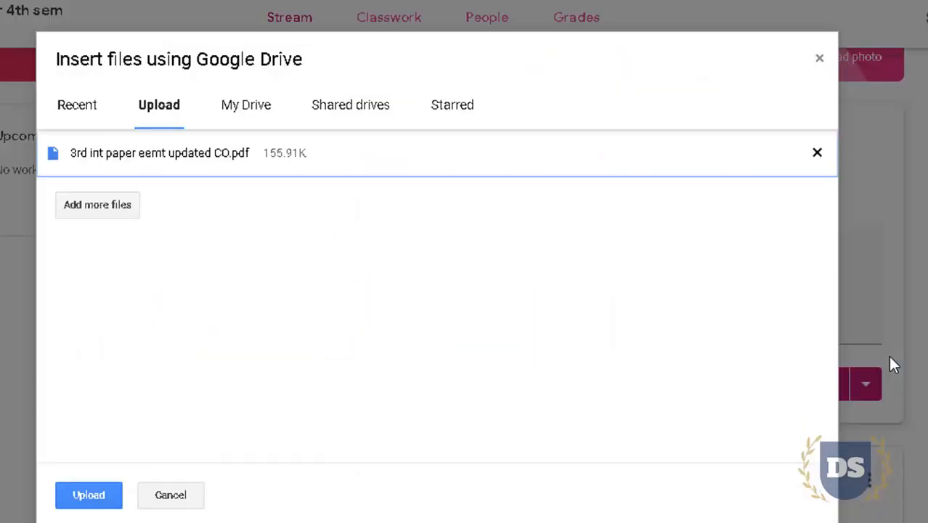
left_click(73, 493)
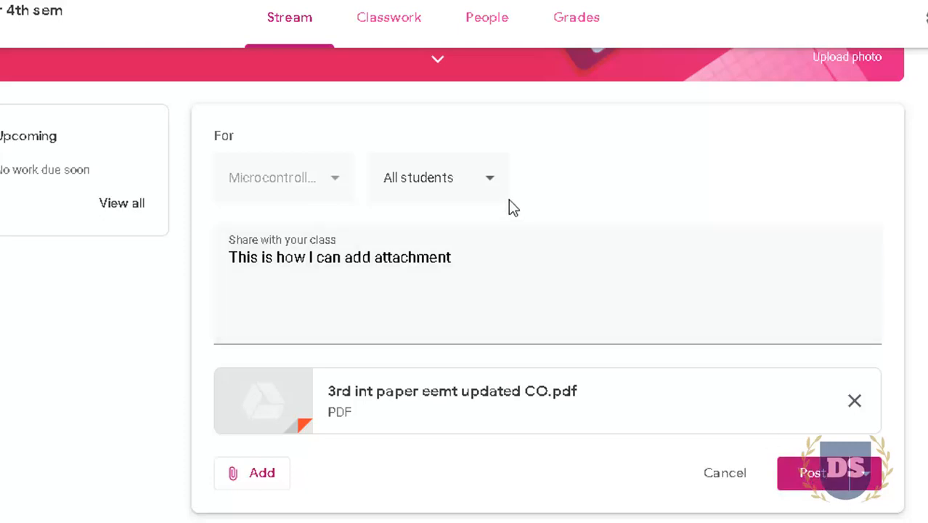
left_click(493, 187)
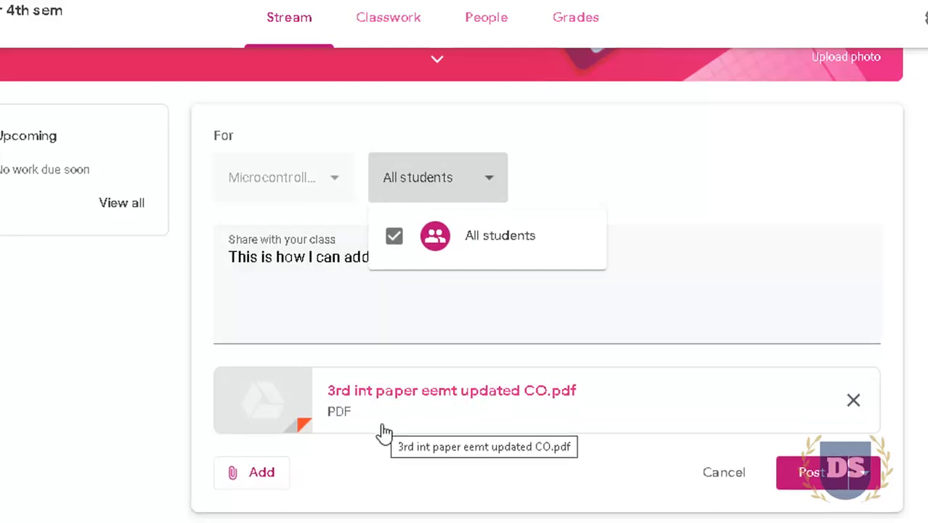
Try scheduling the announcement for Apr 24, 2020, then post it and go to Classwork
left_click(866, 471)
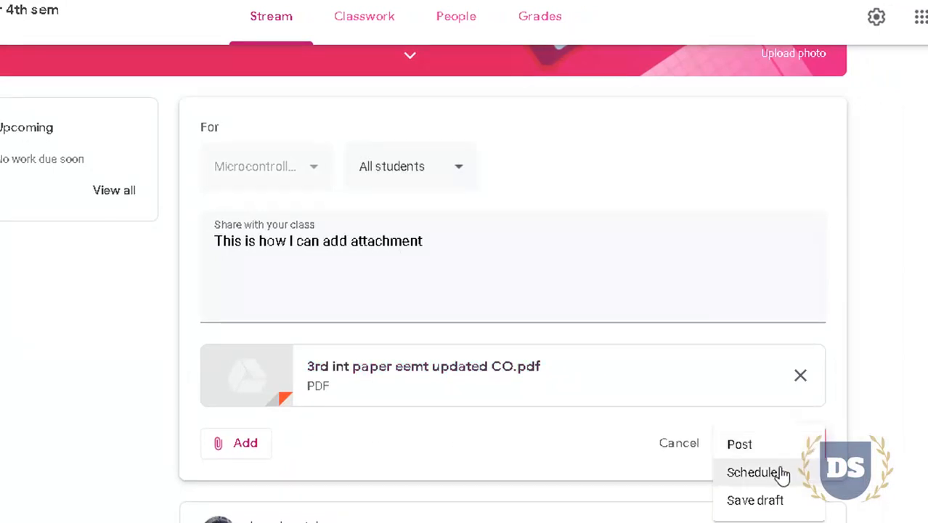
left_click(782, 474)
left_click(468, 231)
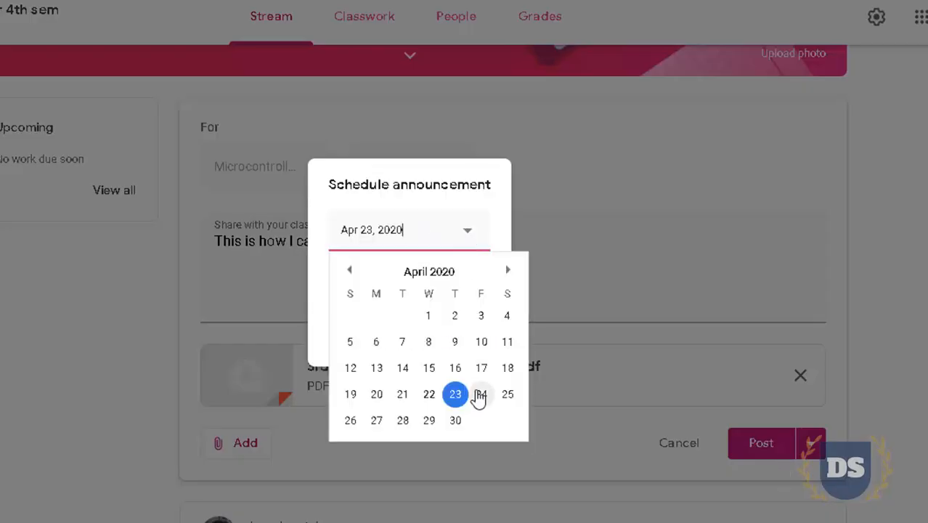
left_click(479, 393)
left_click(348, 285)
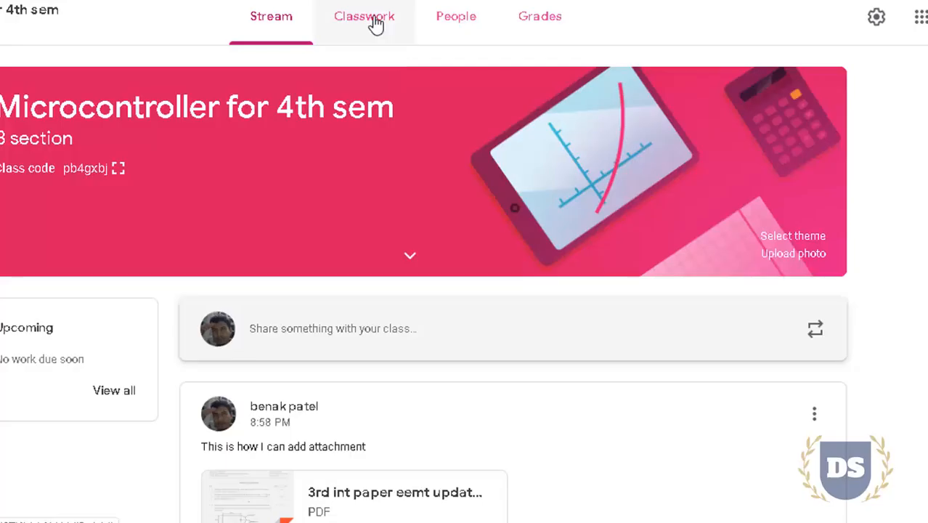
left_click(374, 19)
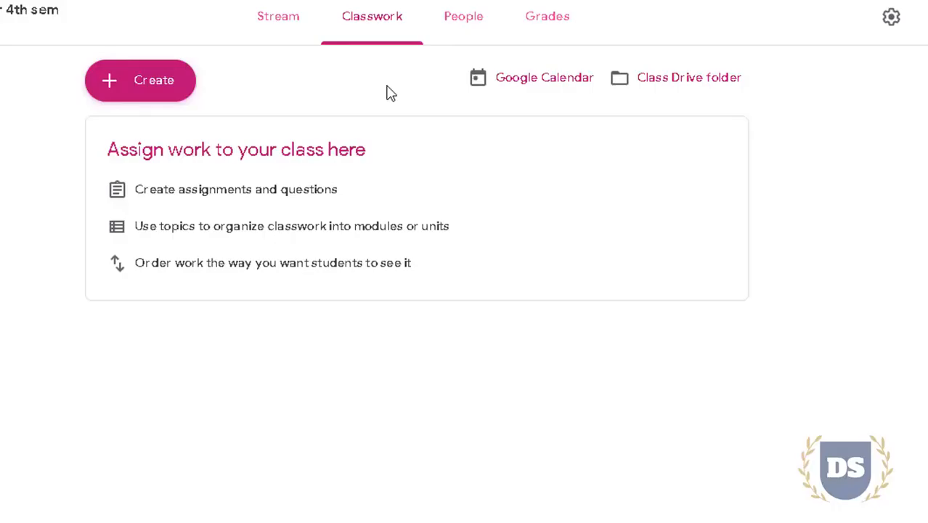
Start a new assignment from the Create menu and dismiss the materials tip
left_click(136, 90)
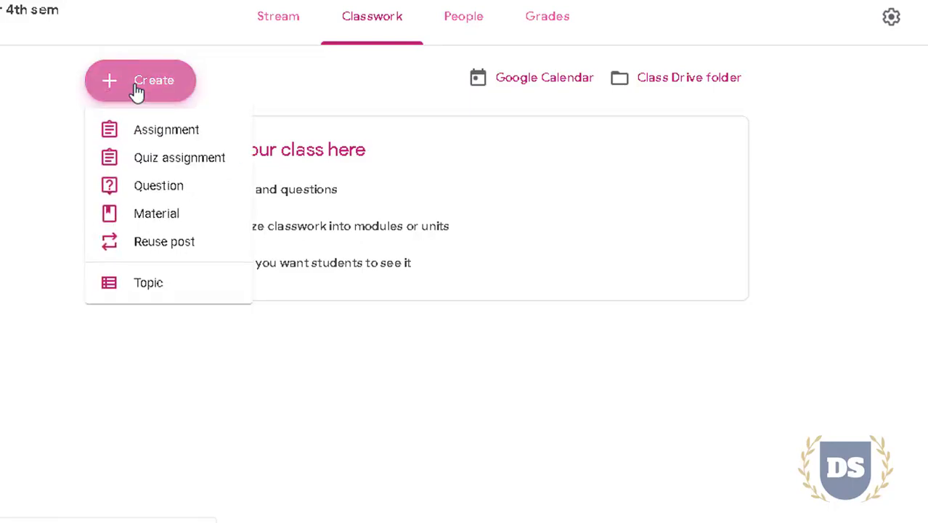
left_click(222, 137)
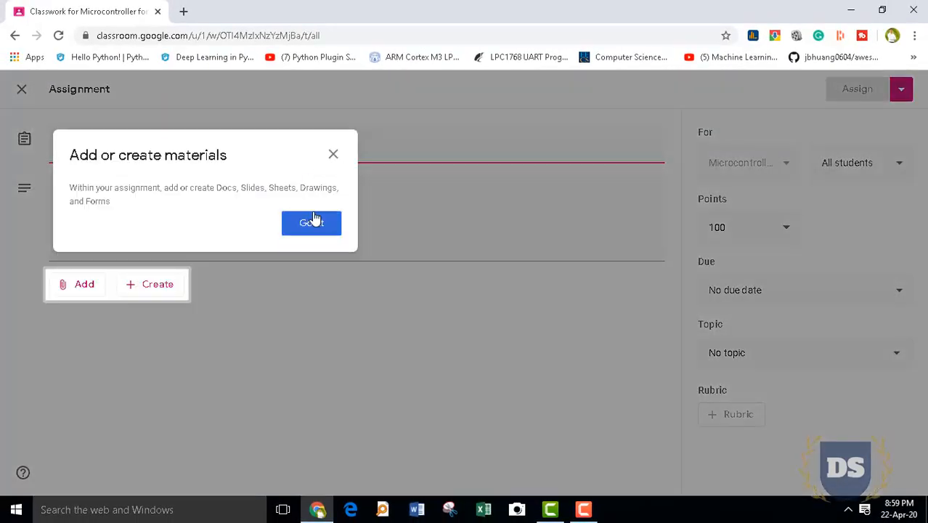
left_click(311, 222)
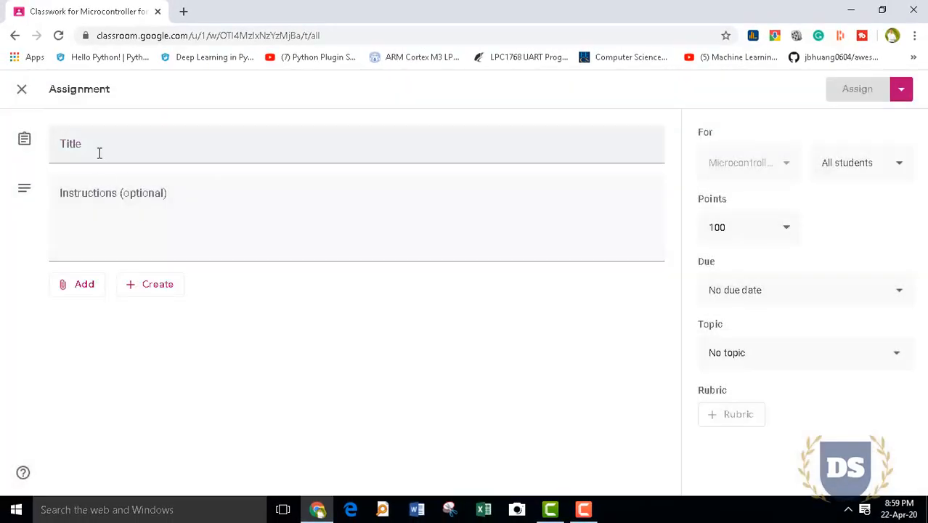
Title the assignment 'Assignment#1' and add the instruction 'Answer all the questions.'
left_click(99, 153)
type("A")
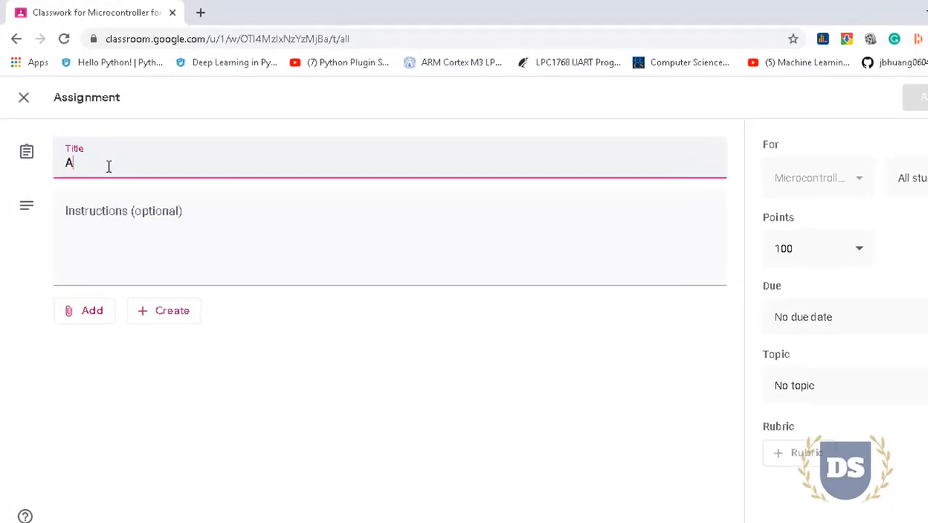
type("ssignment#1")
left_click(121, 228)
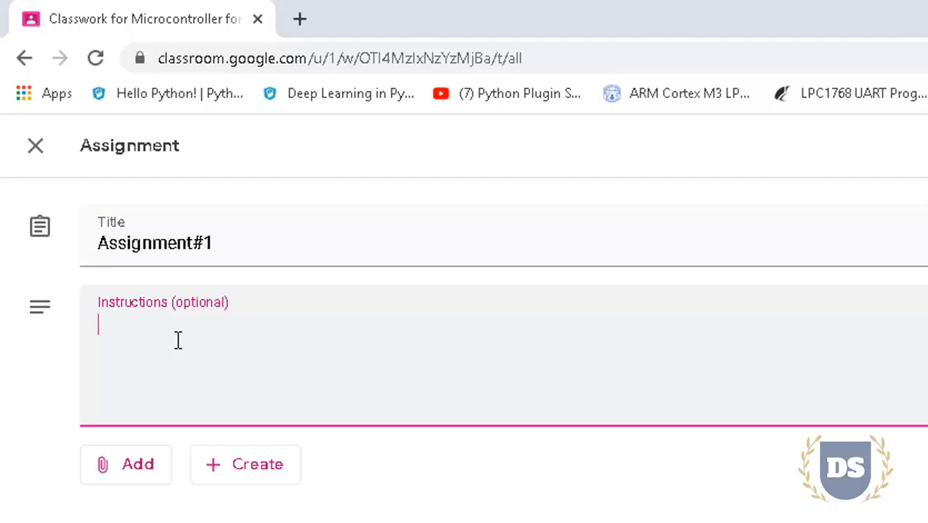
type("Anse")
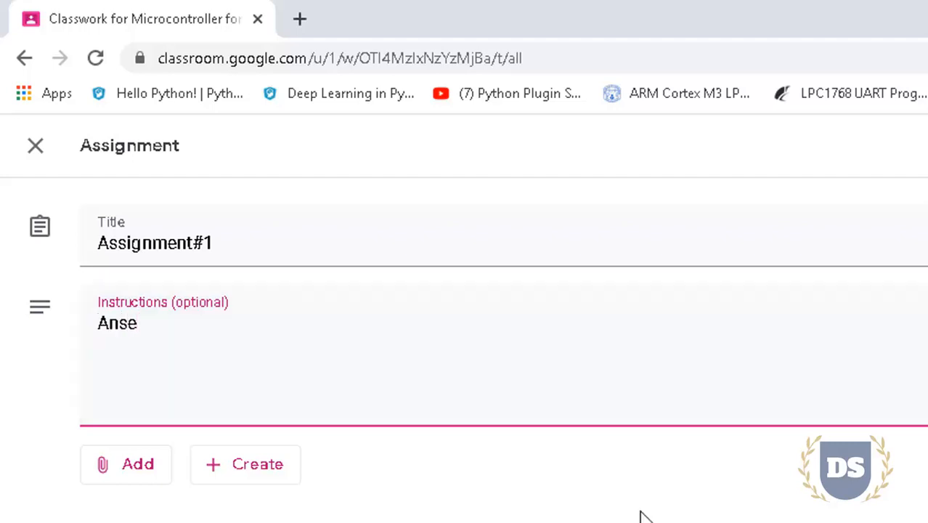
key("BackSpace")
type("wer all the questions.")
key("Return")
Add instructions to scan answers into one PDF named USN_name_Assignment_1.pdf, with an example
type("The")
type(" hard copy")
key("BackSpace")
key("BackSpace")
key("BackSpace")
key("BackSpace")
key("BackSpace")
key("BackSpace")
key("BackSpace")
key("BackSpace")
key("BackSpace")
key("BackSpace")
key("BackSpace")
key("BackSpace")
key("BackSpace")
key("BackSpace")
type("Scan the answers and convert it to a single PDF file ")
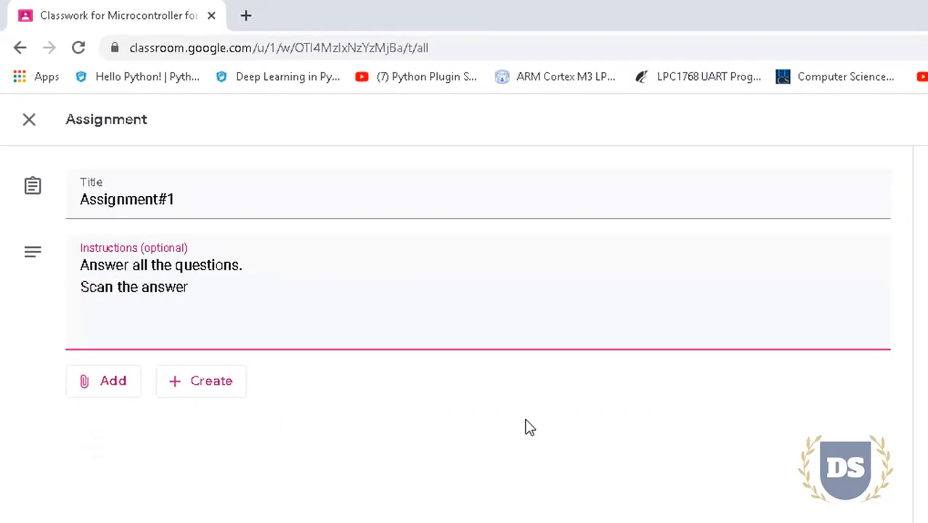
type(". The PDF should be posted in the")
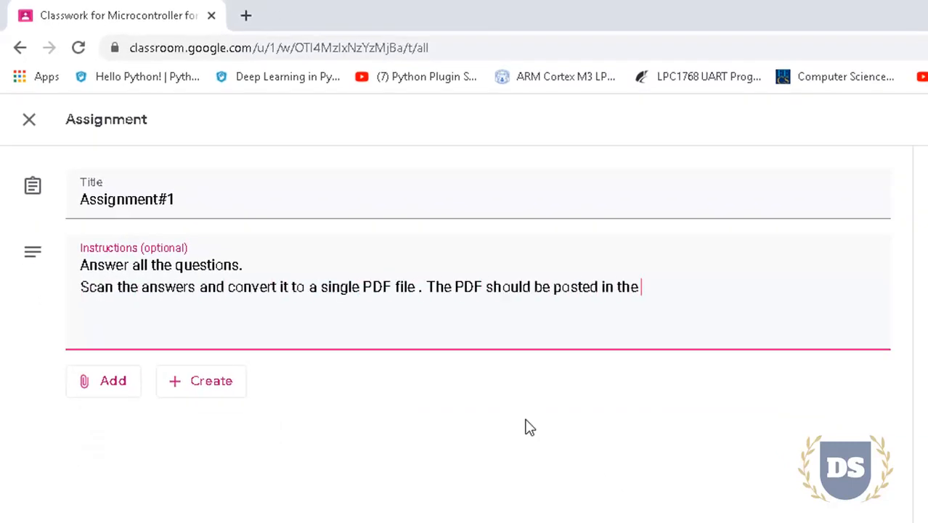
type(" class room before 24/4/2020 5pm.")
key("Return")
type("file name")
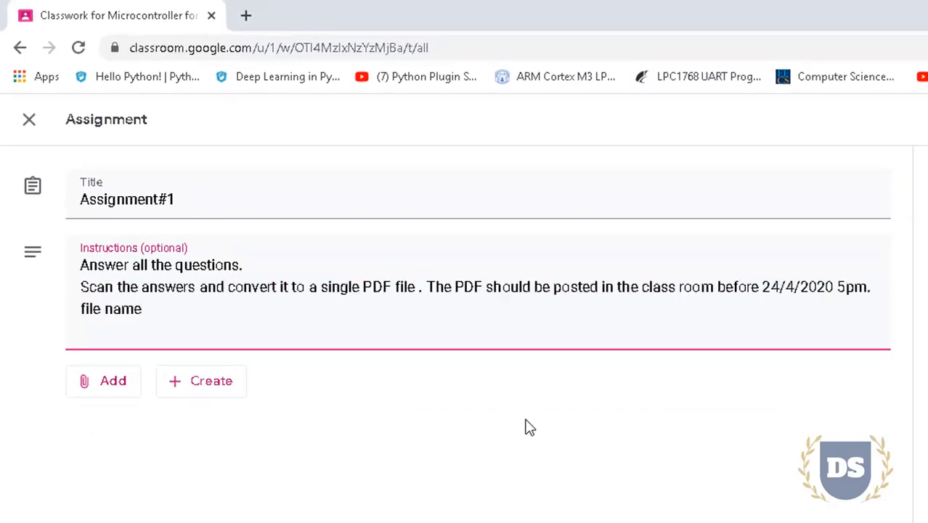
type(" of the PDF should be USN_name_Assignment_1.pdf (for example 4JN19EC001)")
key("Left")
type("for example 4JN19EC001")
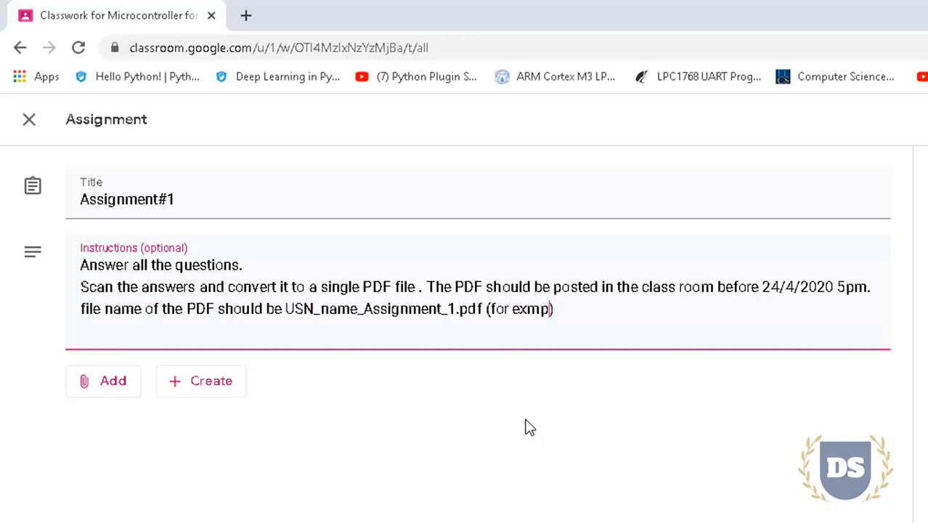
type("_JohnSnow_Assignment_1.pdf")
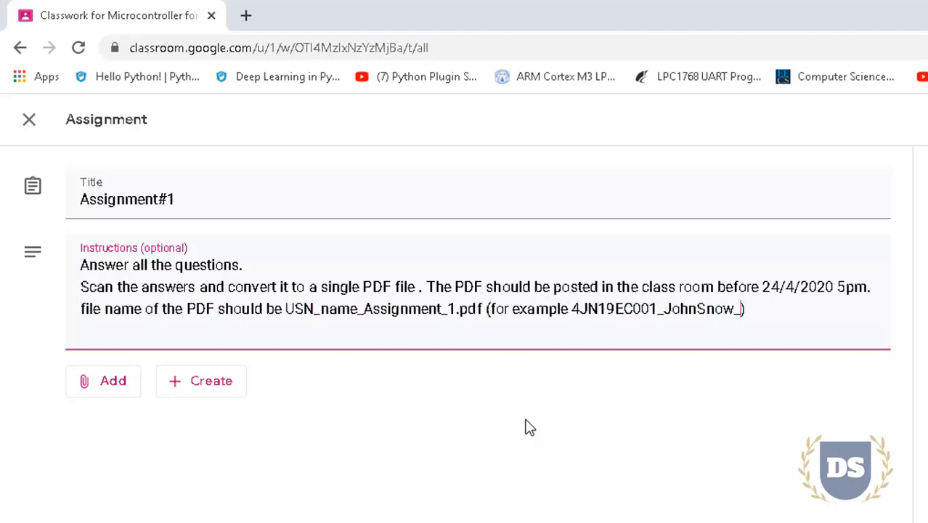
key("Right")
type(".")
key("Return")
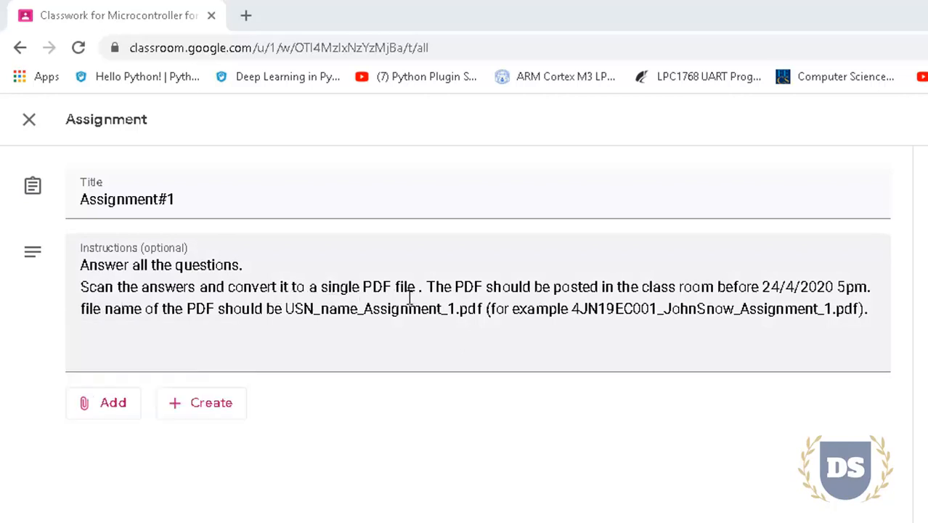
mouse_move(413, 294)
left_click(289, 309)
left_click_drag(288, 309, 456, 311)
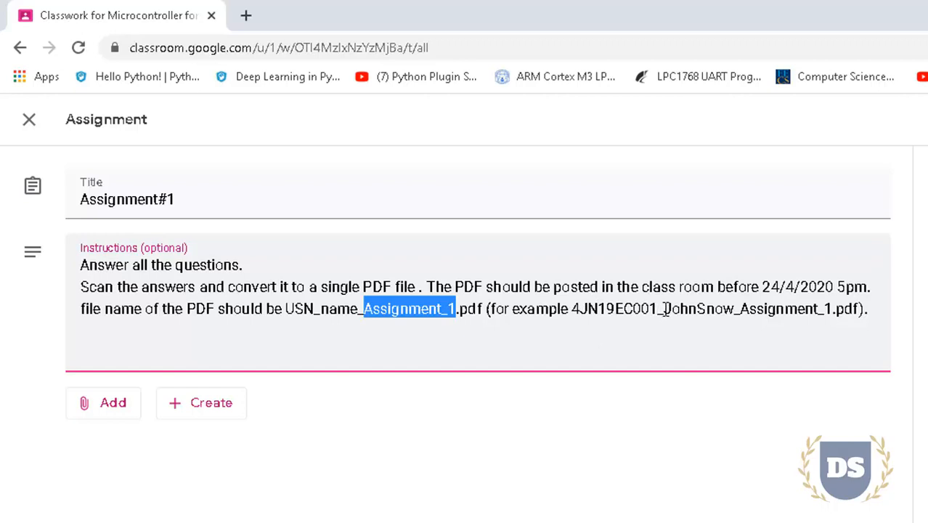
left_click_drag(663, 310, 734, 310)
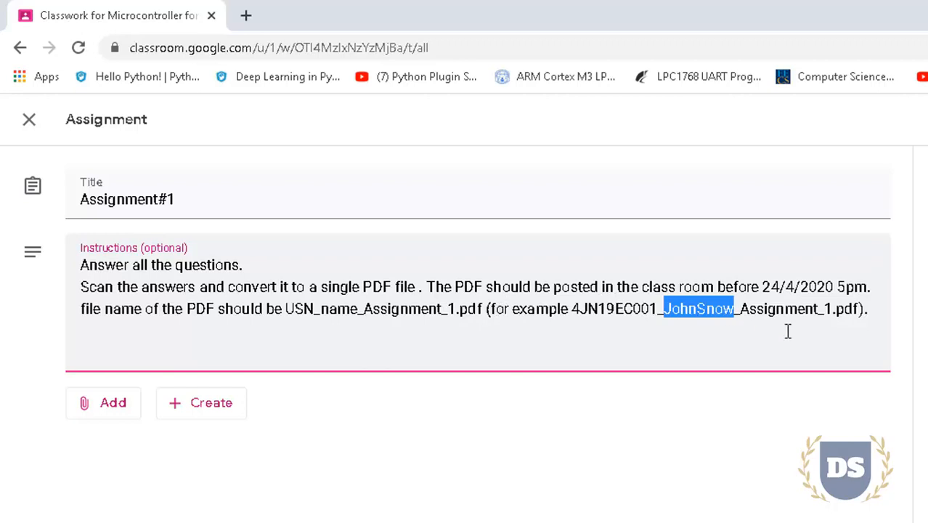
Upload Questions on Microcontrollers.pdf from the Desktop as a file attachment for Assignment#1
left_click(107, 416)
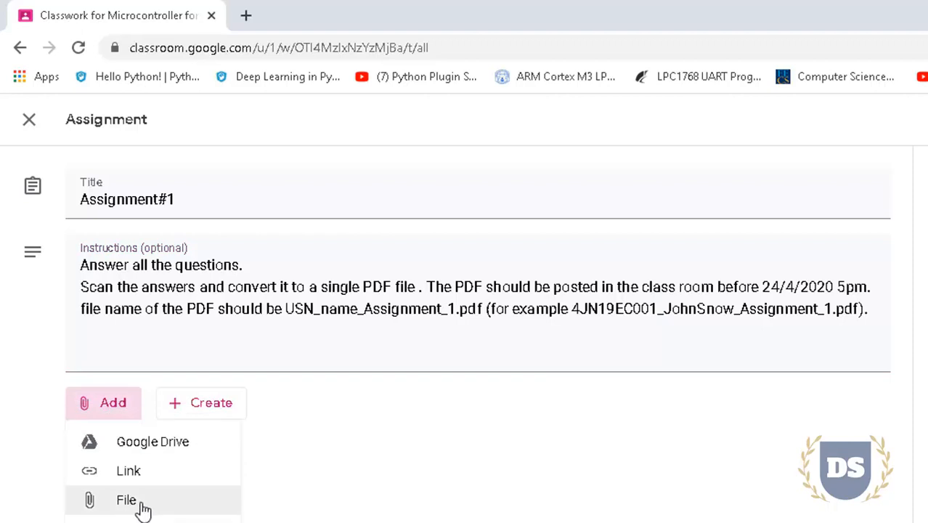
left_click(139, 507)
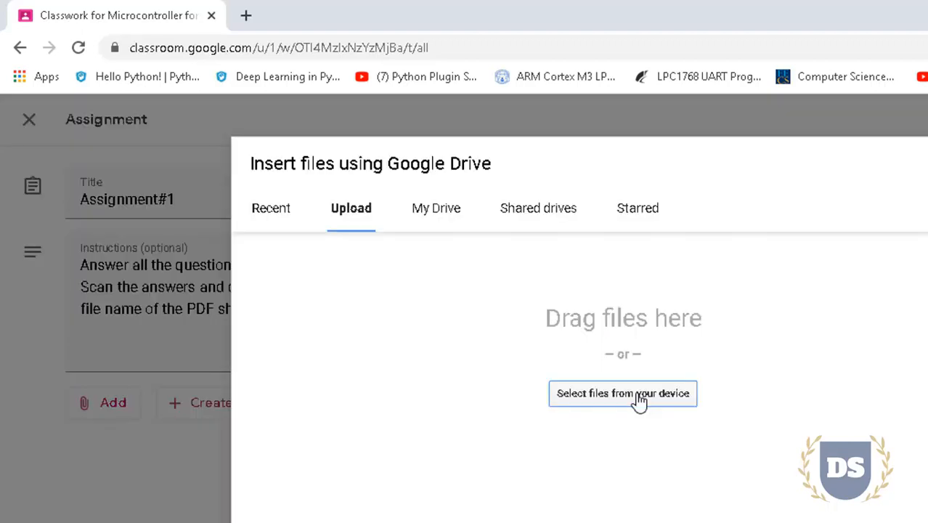
left_click(639, 399)
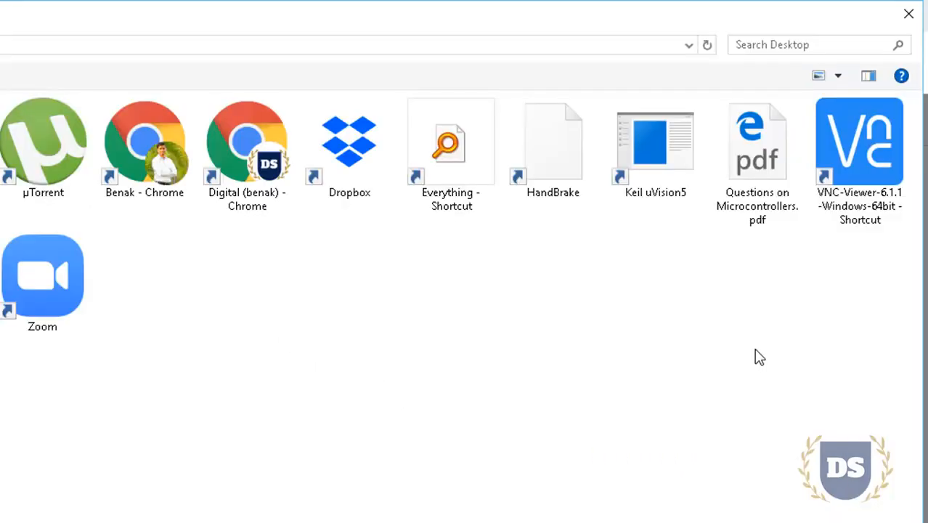
left_click(757, 156)
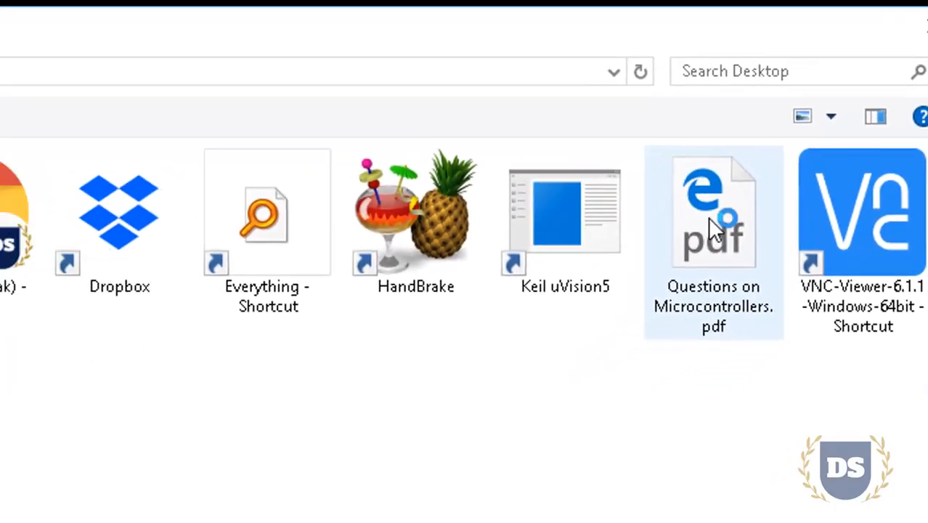
double_click(817, 199)
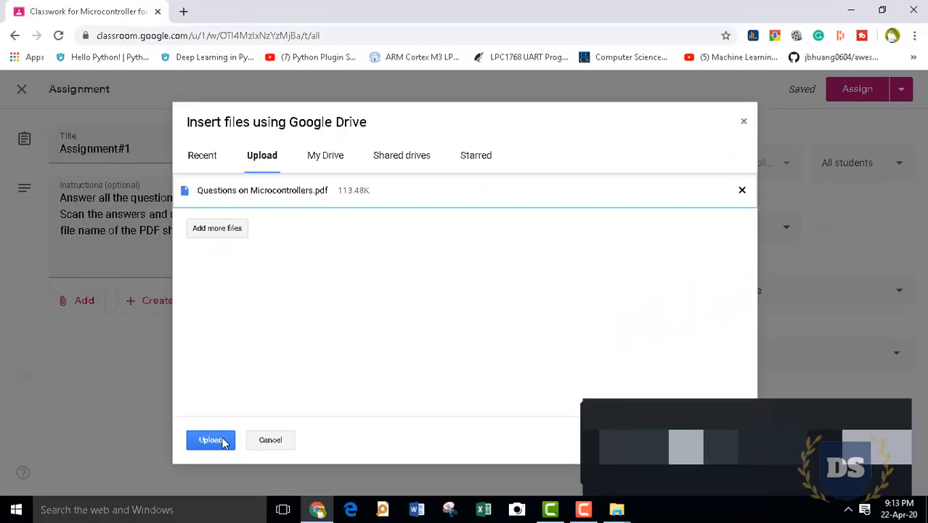
left_click(223, 442)
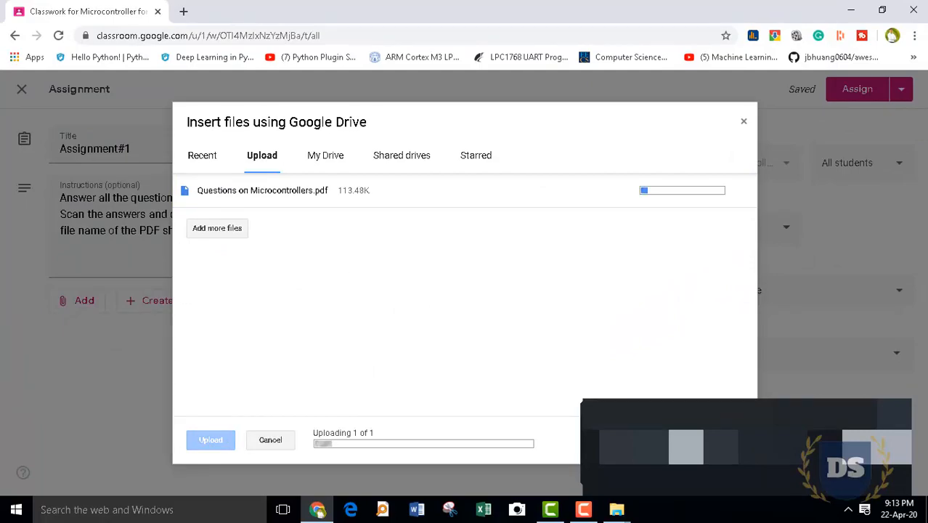
Set the assignment's points to 10
left_click(714, 229)
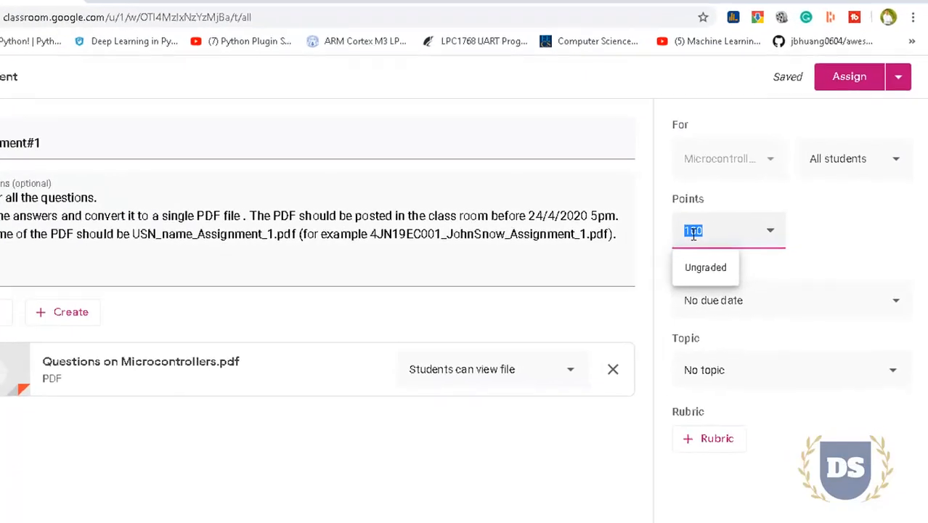
type("10")
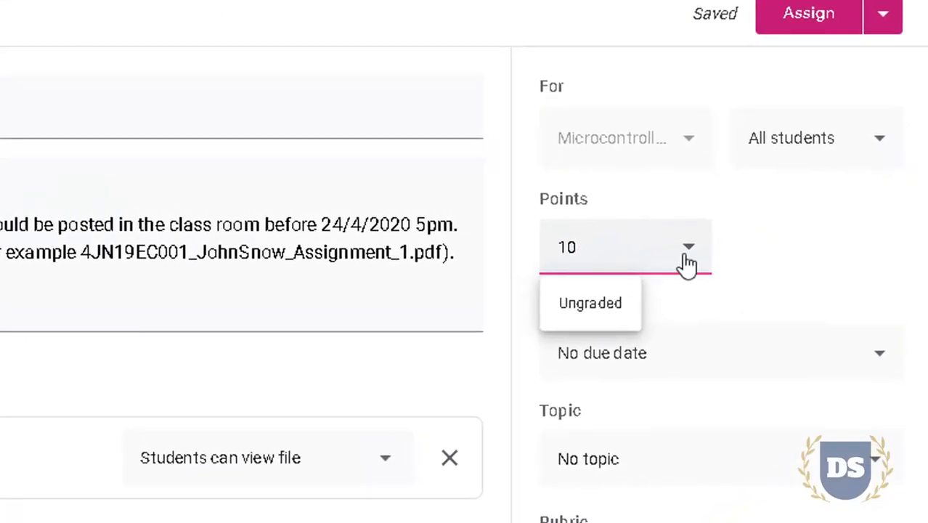
left_click(813, 279)
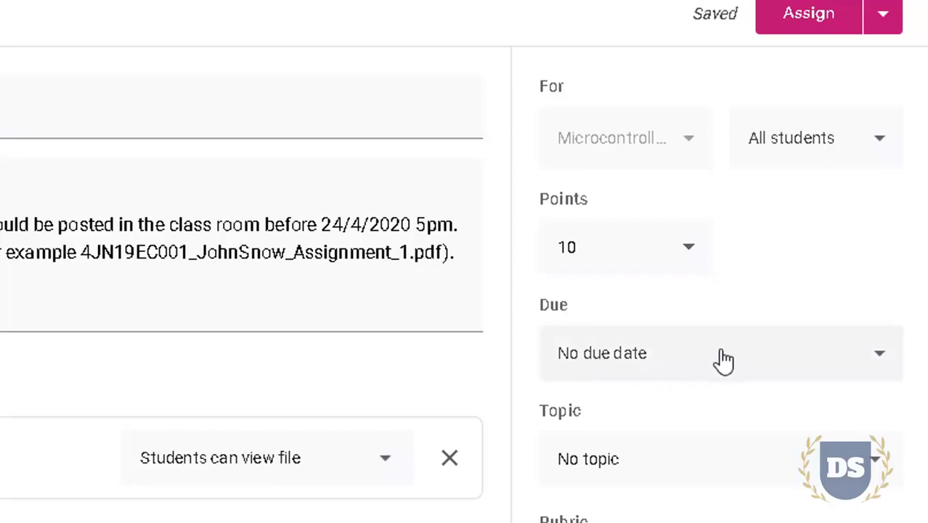
Set the due date to April 24 at 5:00 PM
left_click(877, 353)
left_click(715, 439)
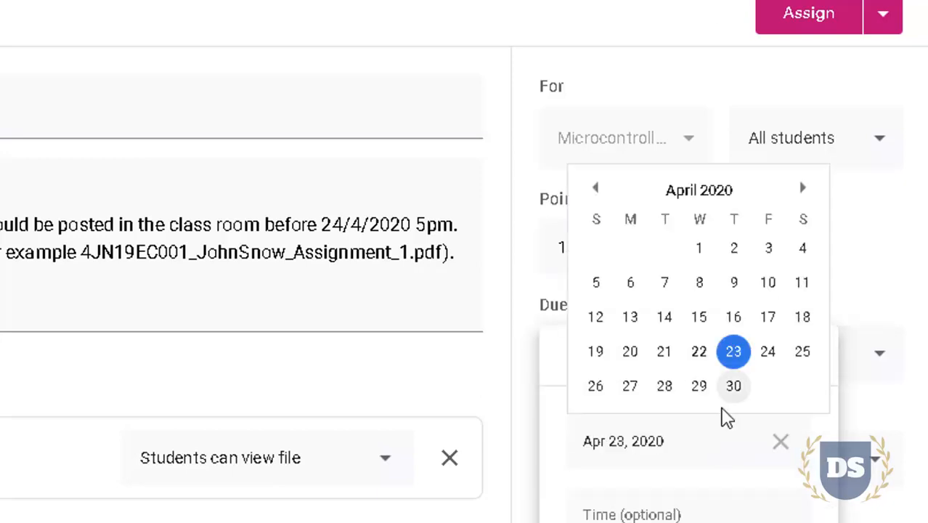
left_click(768, 351)
left_click(608, 516)
left_click(597, 514)
key("BackSpace")
key("BackSpace")
type("5")
key("Right")
key("Right")
key("Right")
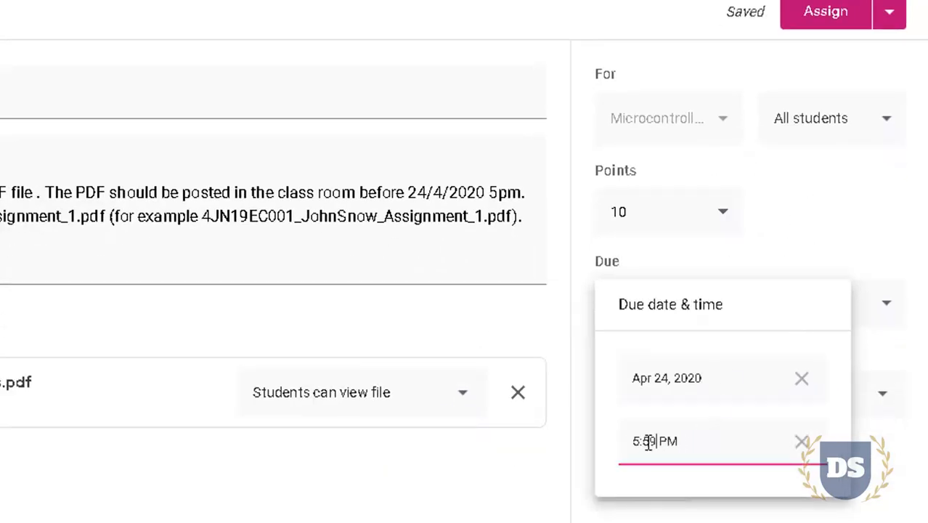
key("BackSpace")
key("BackSpace")
type("00")
key("Return")
Create the topic 'Assihnments', skip the rubric, and post the assignment to the class
left_click(823, 389)
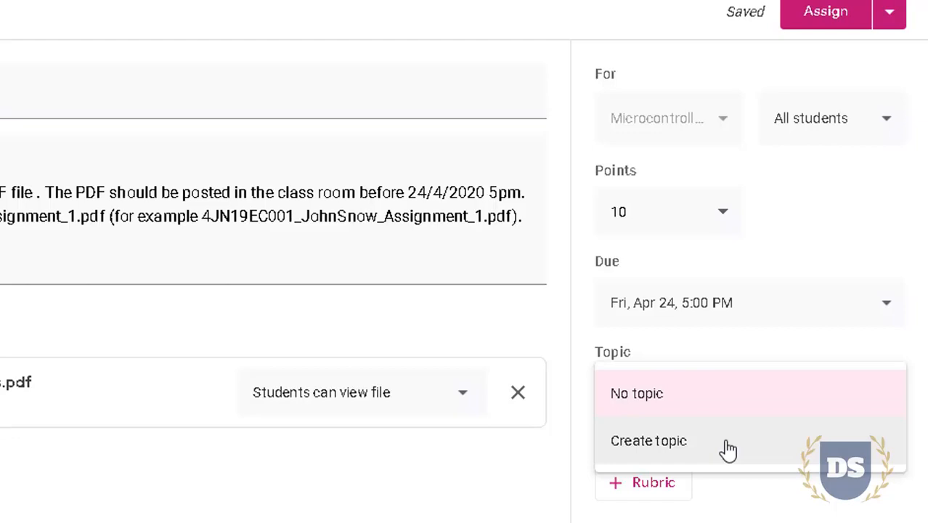
left_click(728, 449)
type("Assihnments")
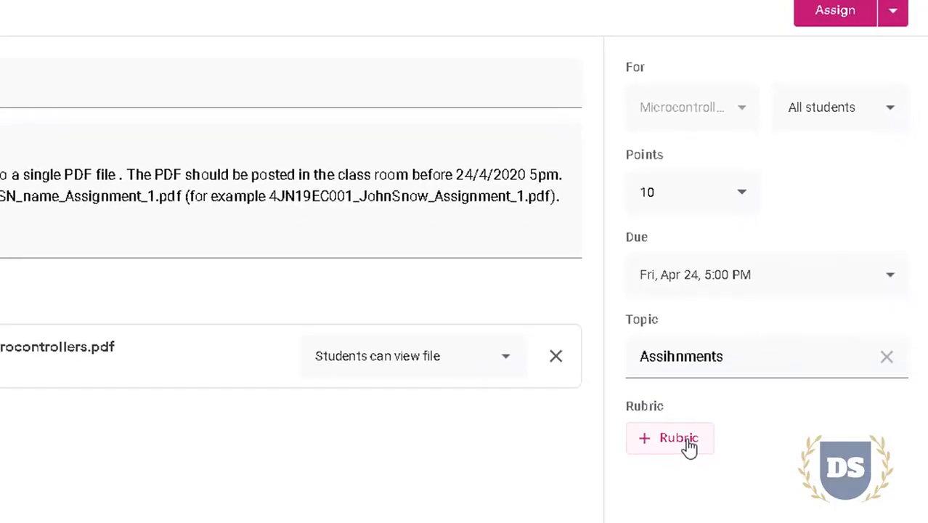
left_click(675, 438)
left_click(85, 311)
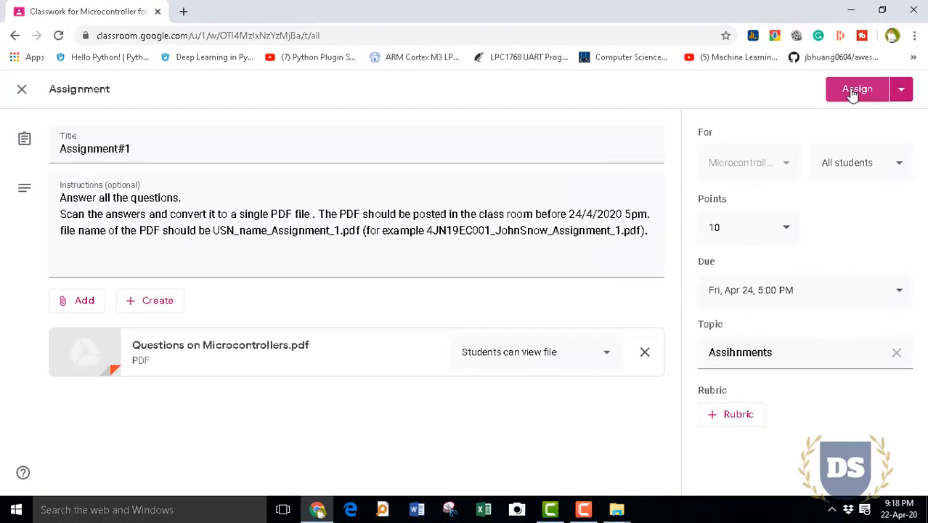
left_click(853, 93)
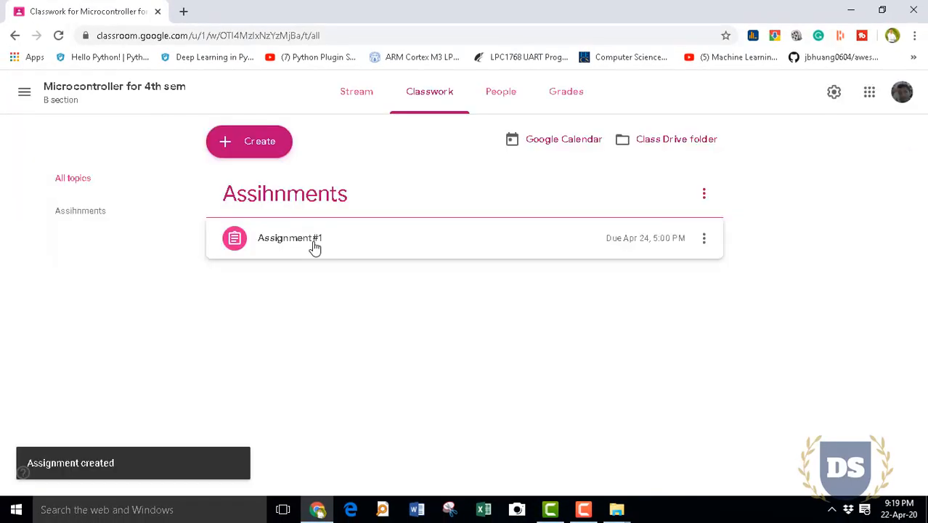